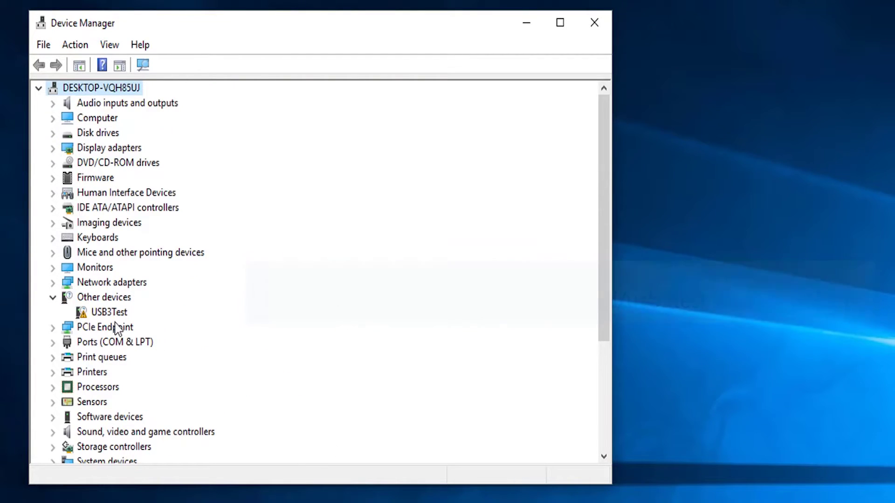
Install the PassMark USB3.0 Loopback plug driver for the USB3Test device from the existing driver folder.
right_click(113, 313)
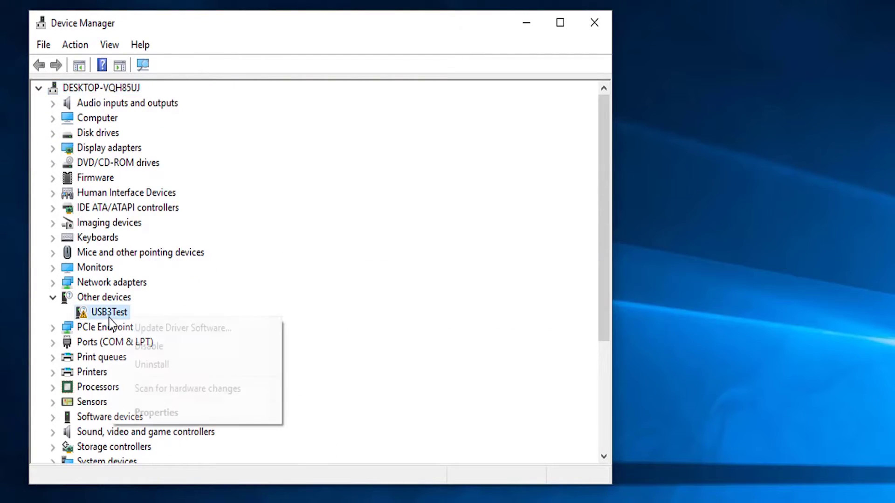
left_click(122, 329)
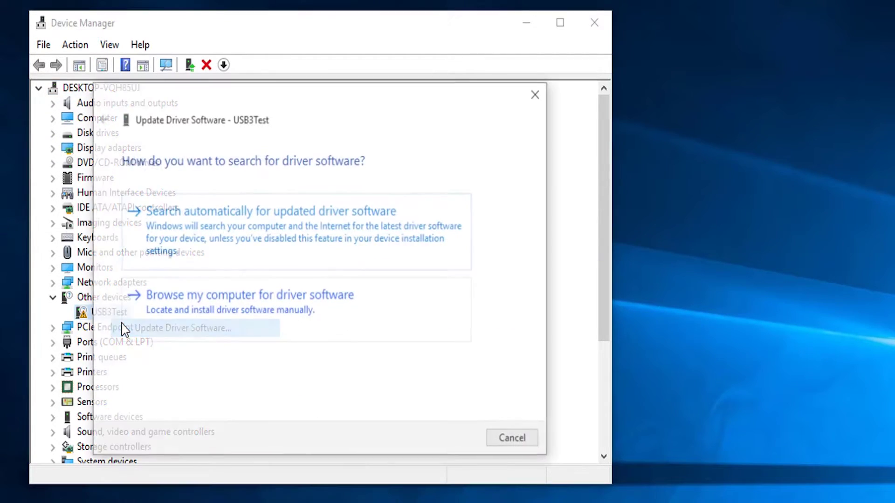
left_click(169, 314)
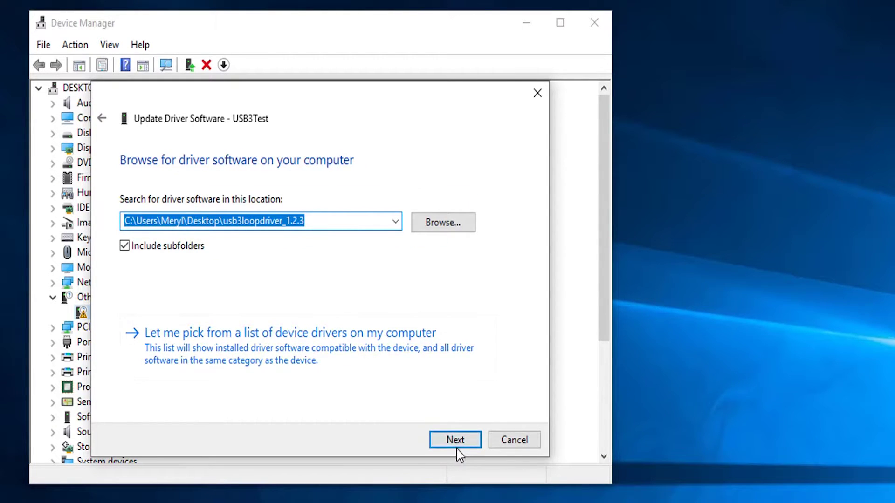
left_click(457, 448)
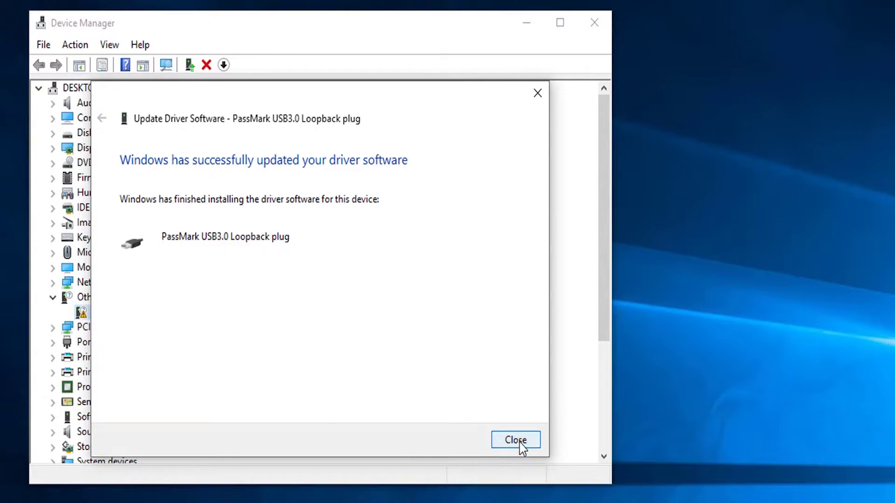
left_click(522, 446)
scroll(438, 412, "down", 1)
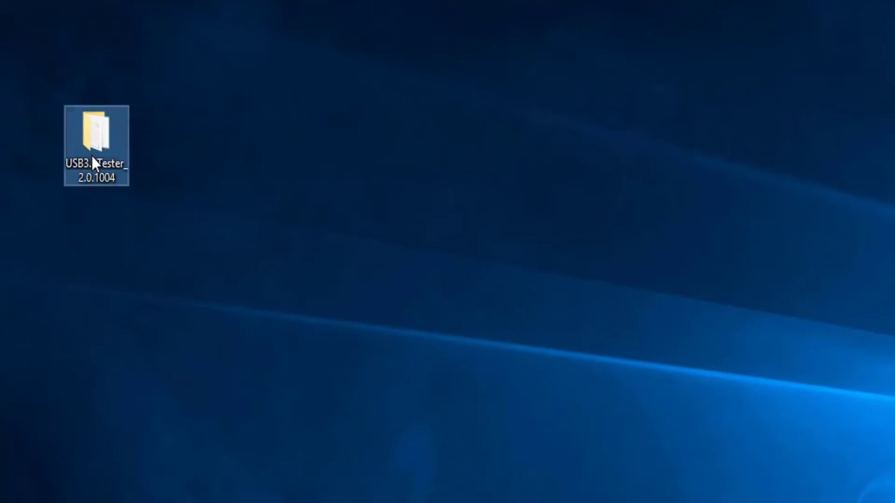
Open the USB3.0Tester_2.0.1004 folder and launch USB3.0Test.exe.
double_click(92, 158)
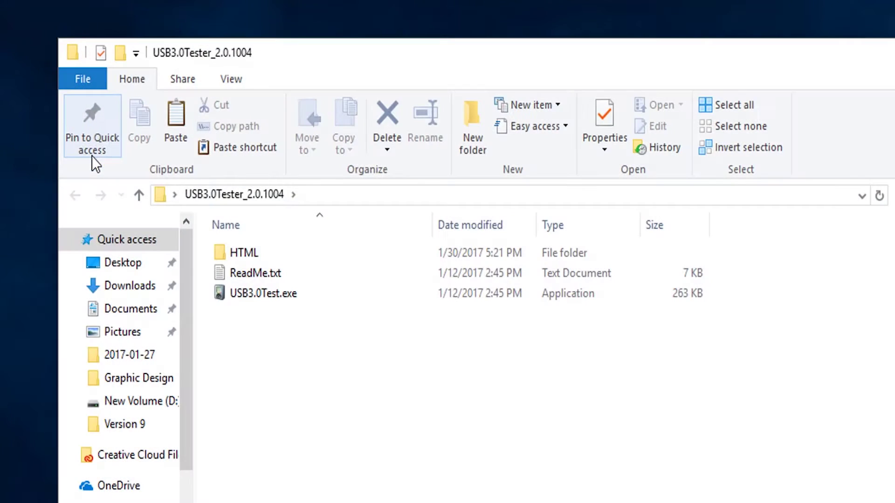
left_click(273, 301)
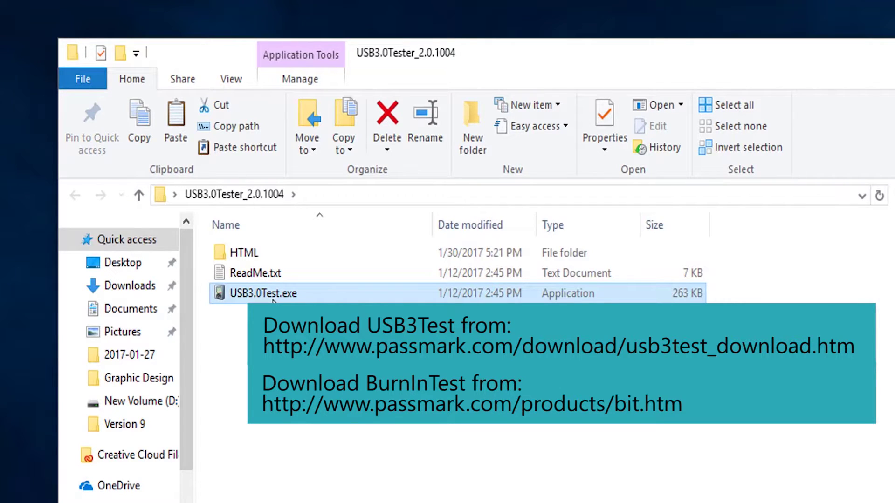
double_click(273, 294)
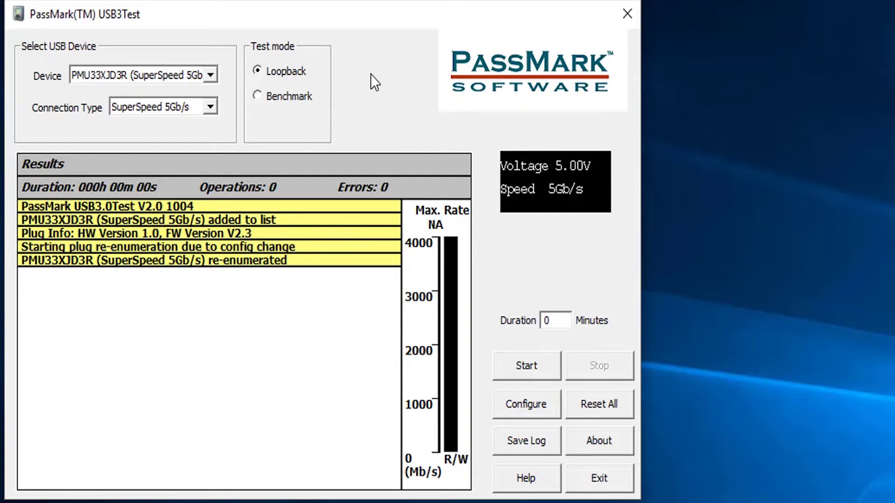
Keep plug PMU33XJD3R at SuperSpeed 5Gb/s and run a loopback test for about ten seconds.
left_click(206, 74)
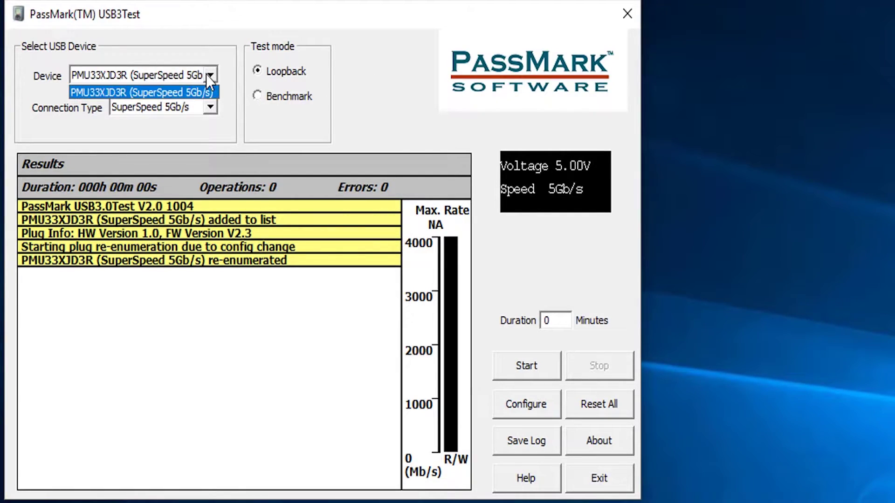
left_click(206, 74)
left_click(209, 106)
left_click(209, 105)
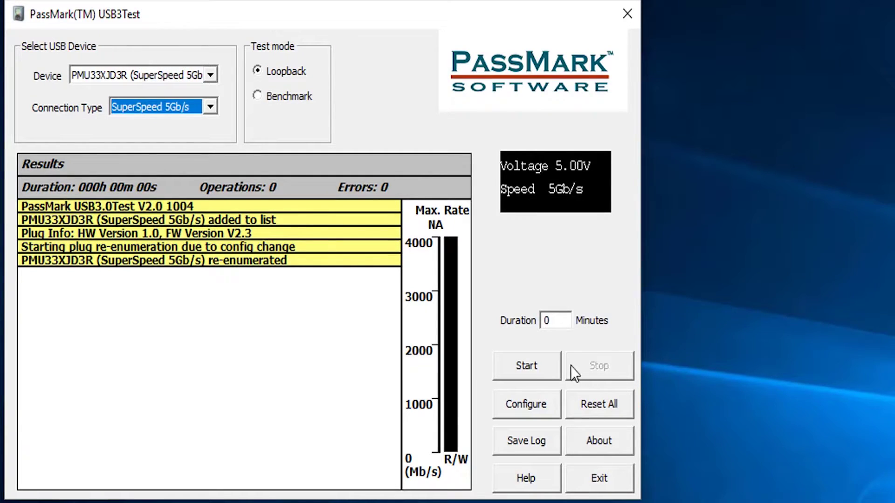
left_click(543, 365)
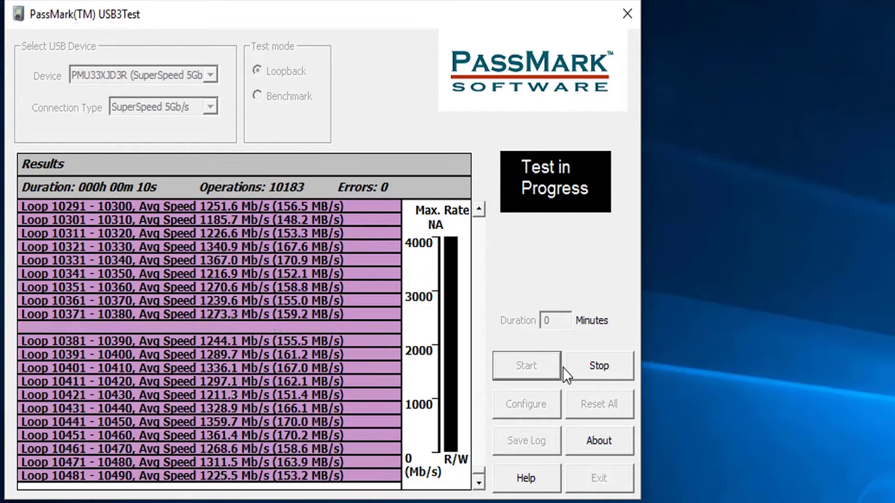
left_click(590, 370)
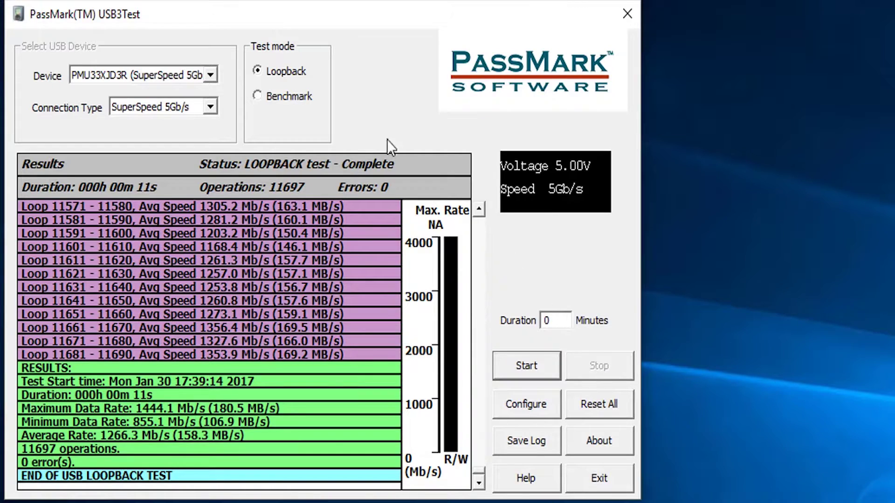
Switch to Benchmark mode and accept a Read benchmark in the test configuration.
left_click(292, 96)
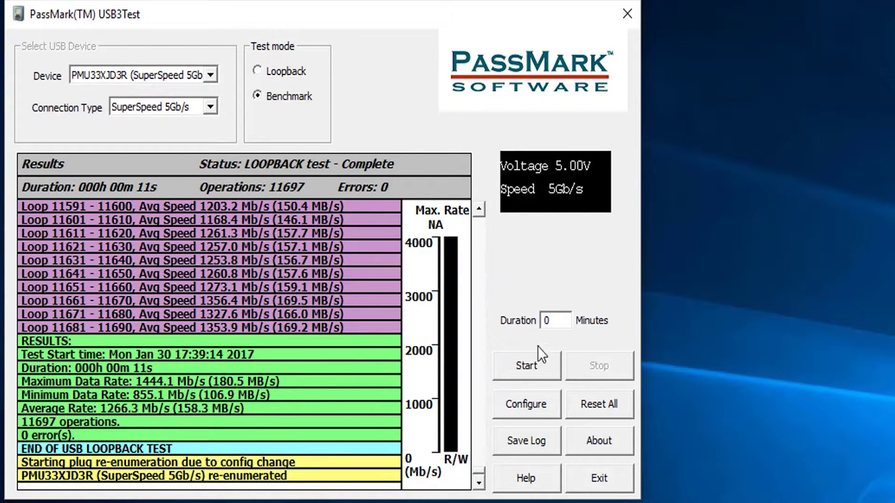
left_click(525, 405)
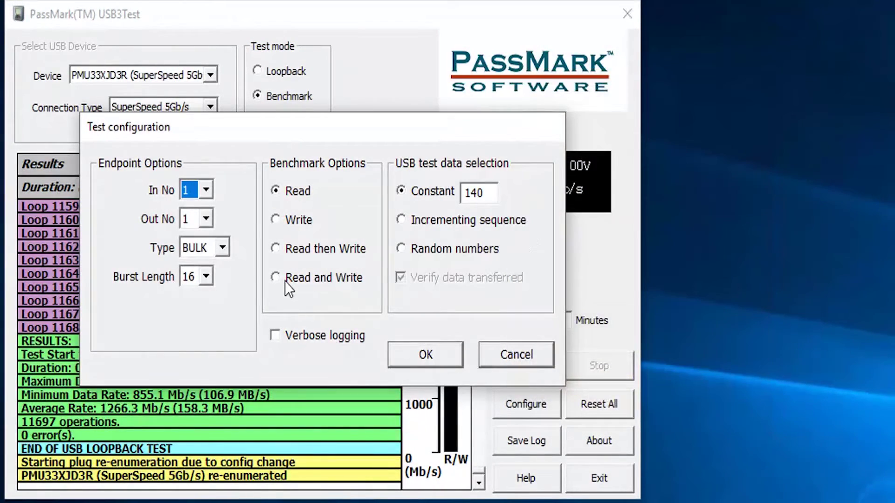
left_click(414, 356)
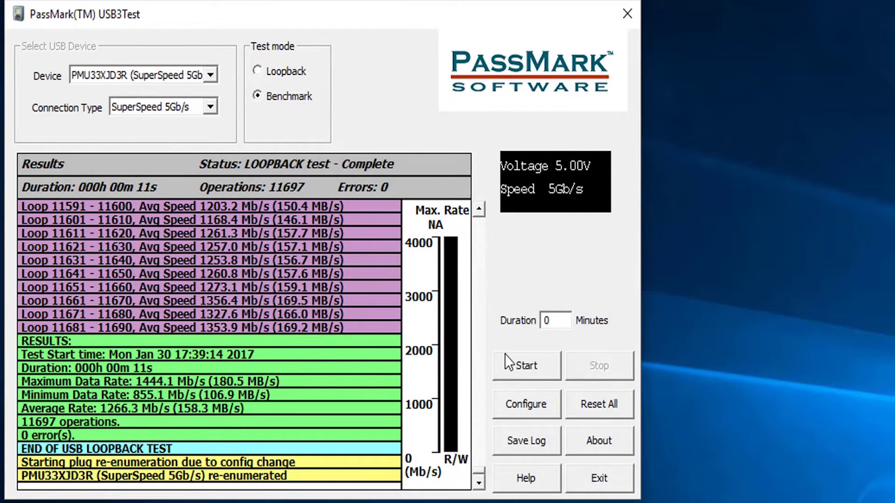
Start the Read benchmark on the loopback plug.
left_click(536, 371)
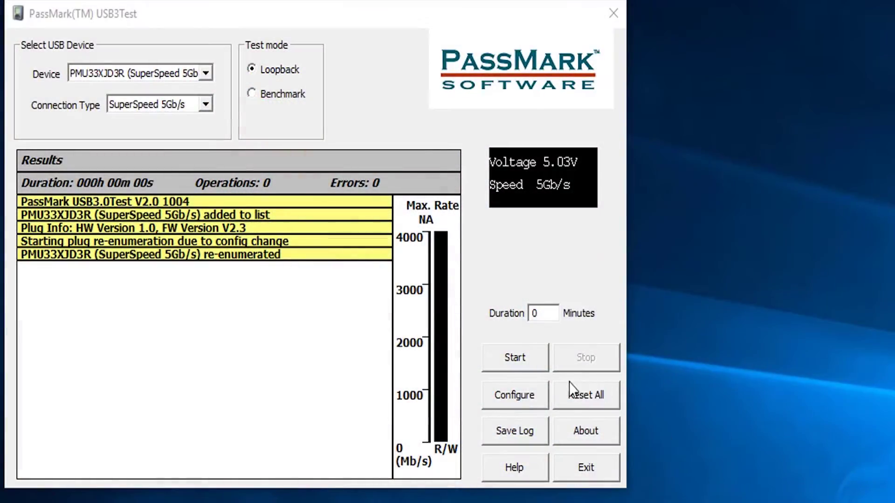
Turn on Check bus errors in the test configuration and run a loopback test.
left_click(510, 404)
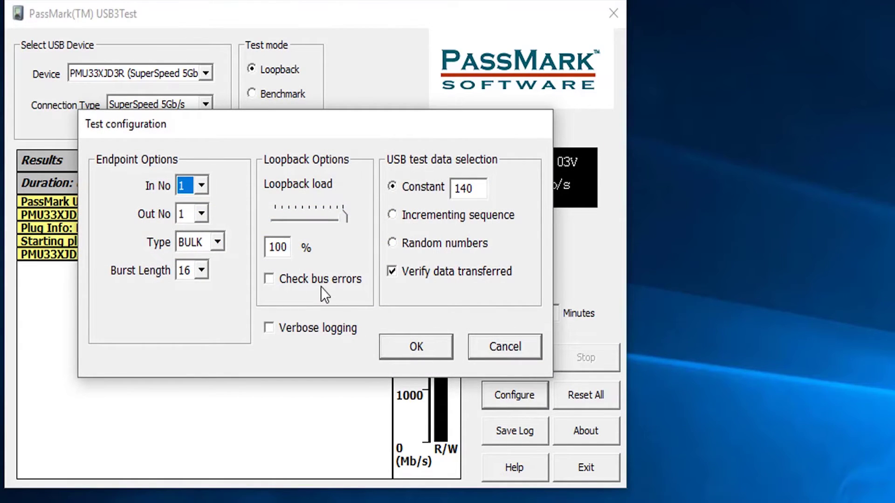
left_click(321, 285)
left_click(394, 345)
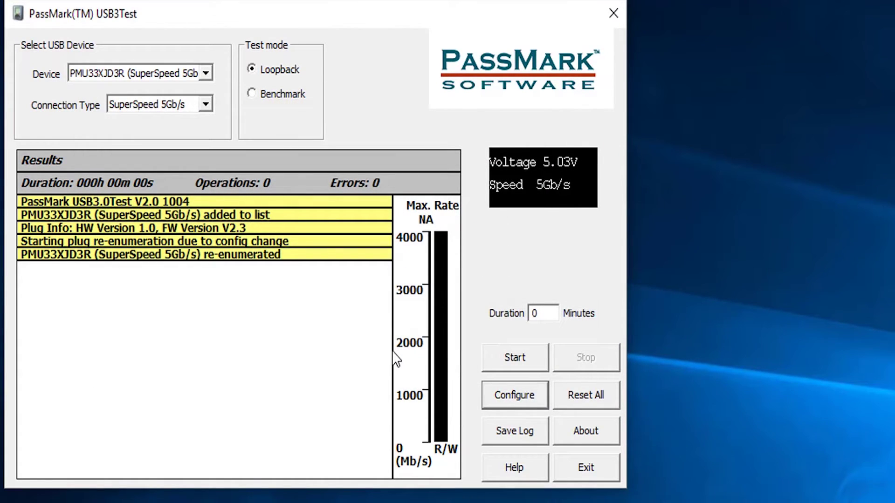
left_click(514, 359)
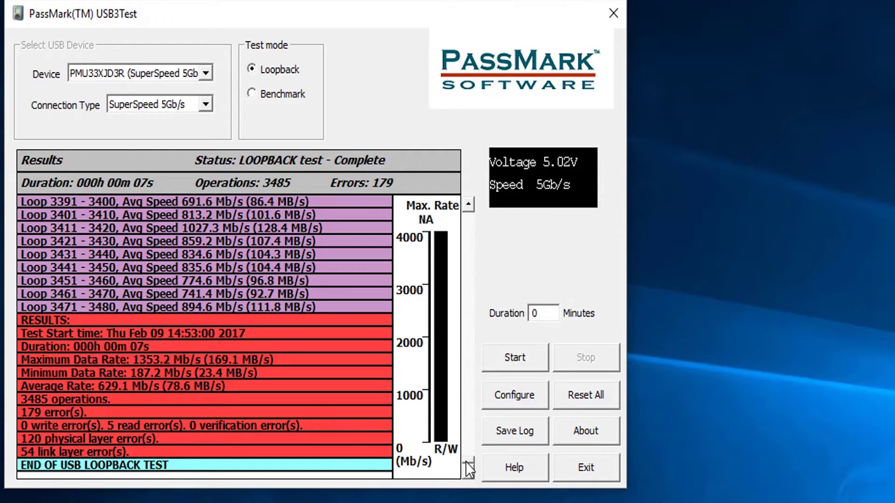
left_click_drag(466, 462, 463, 432)
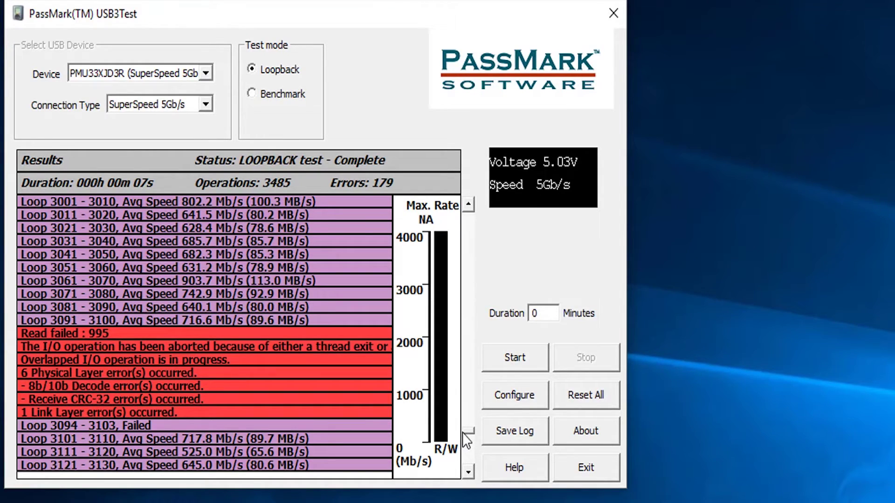
left_click_drag(463, 432, 462, 409)
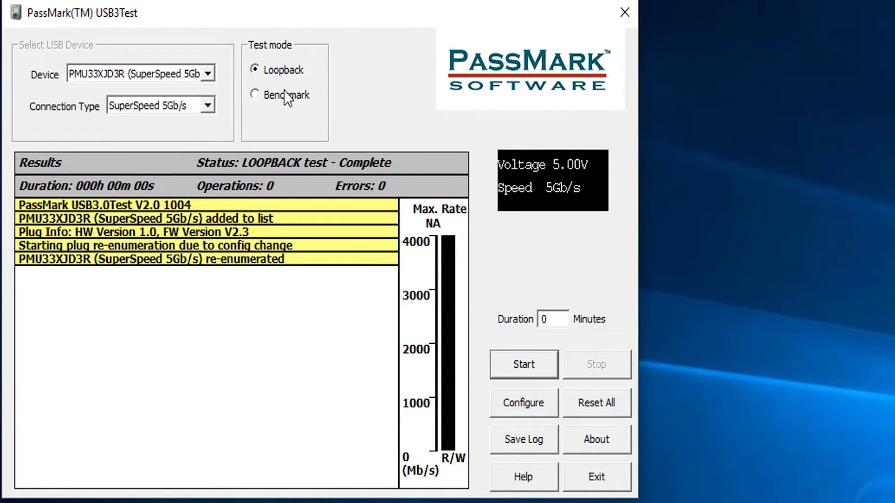
Switch to Benchmark mode, set it to Read and Write, and start the benchmark.
left_click(284, 95)
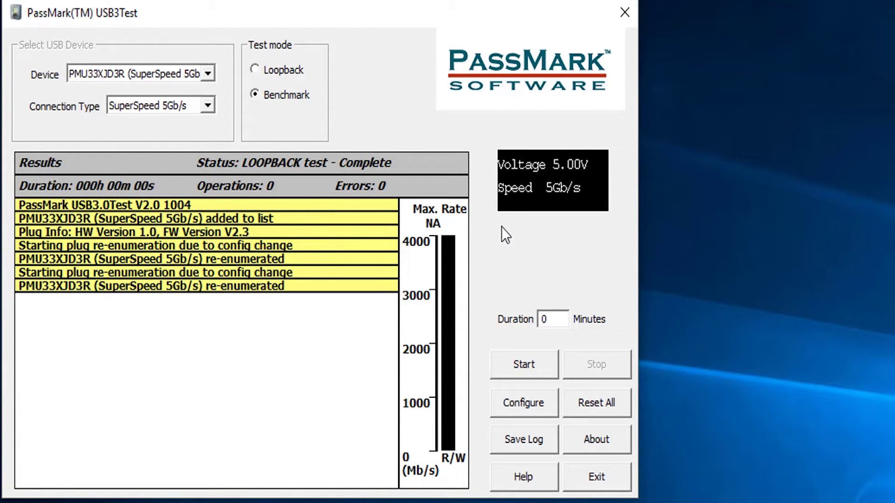
left_click(524, 404)
left_click(333, 276)
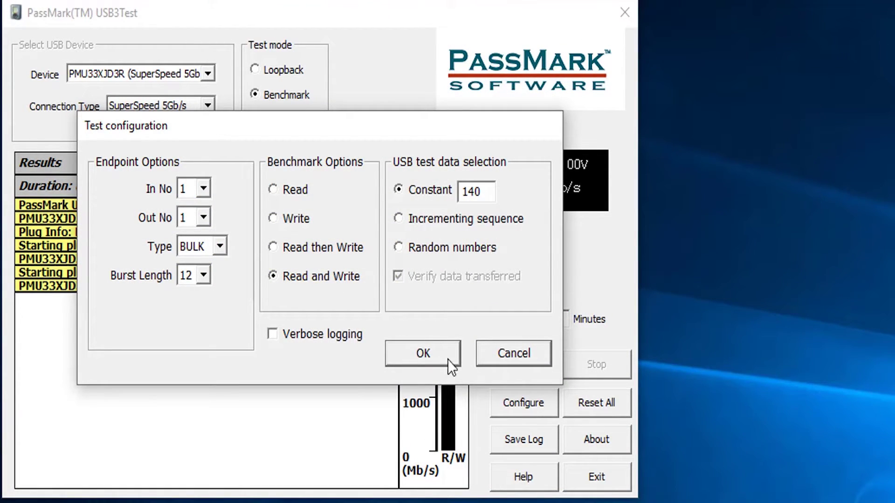
left_click(433, 351)
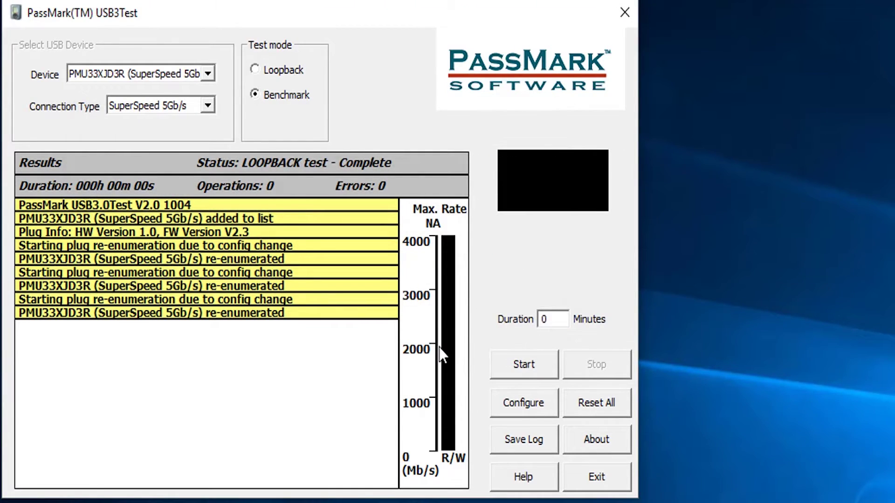
left_click(527, 367)
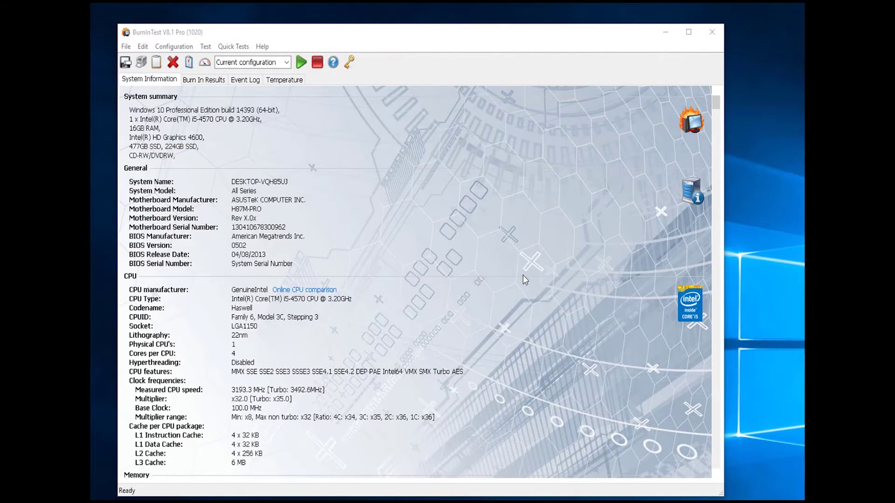
Enable only the USB test in Test selection and start the burn-in, accepting the loopback warning.
left_click(204, 62)
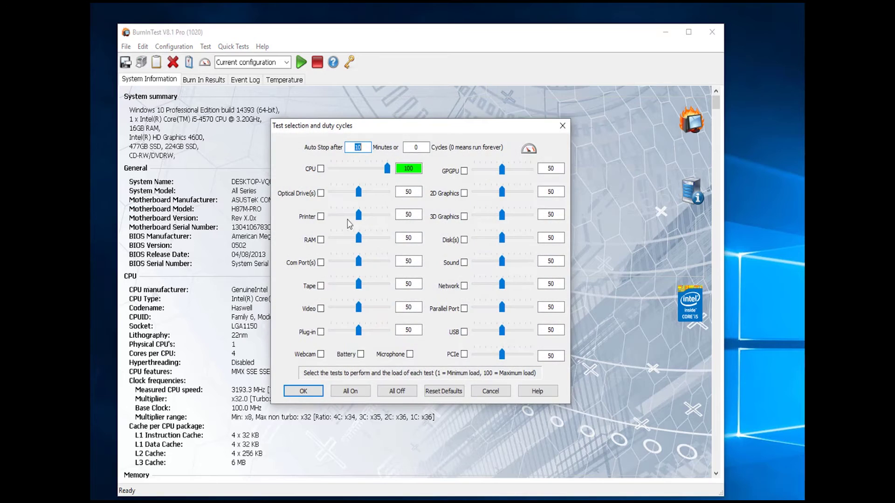
left_click(463, 332)
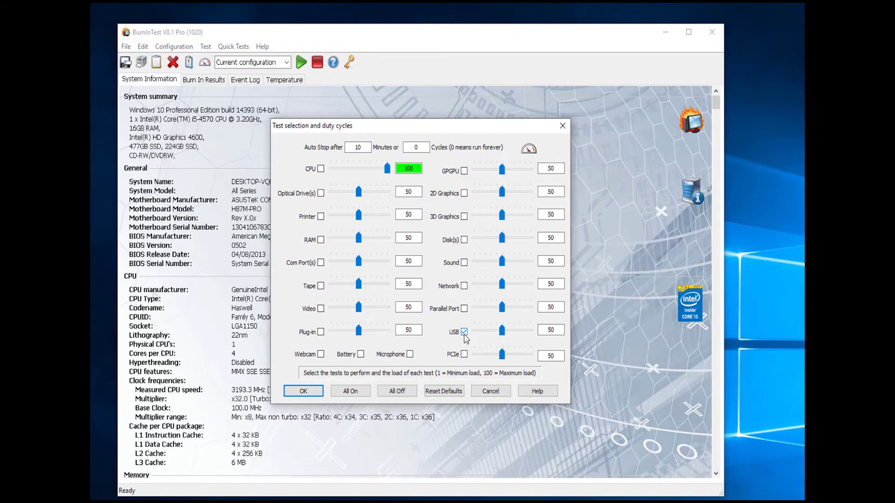
left_click(303, 390)
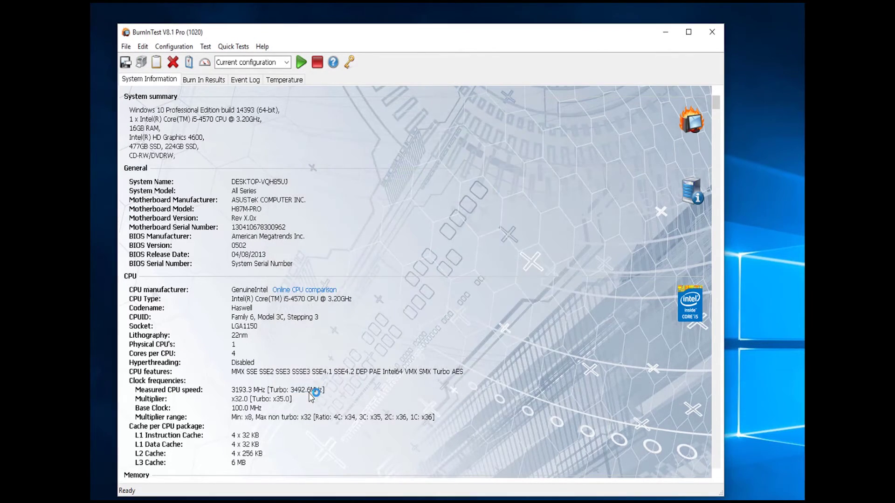
left_click(302, 63)
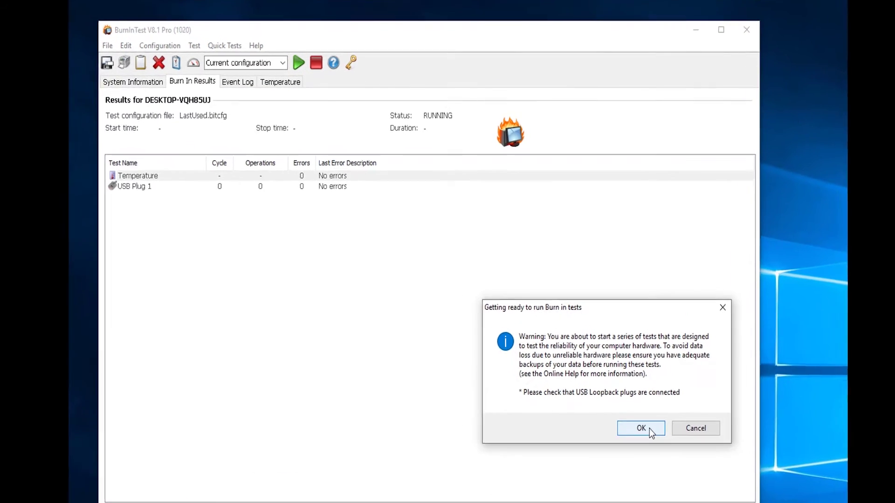
left_click(623, 399)
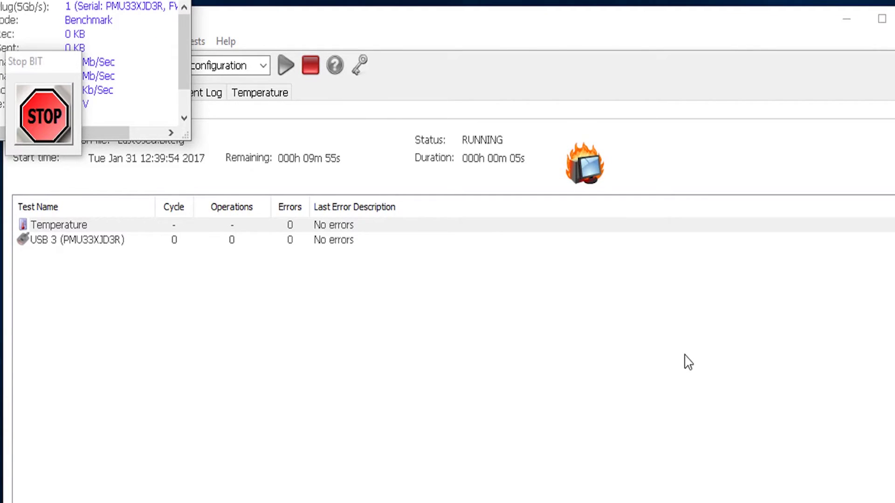
Rearrange the status windows, let the 10-minute USB burn-in finish, and dismiss the PASSED result.
left_click_drag(19, 70, 65, 253)
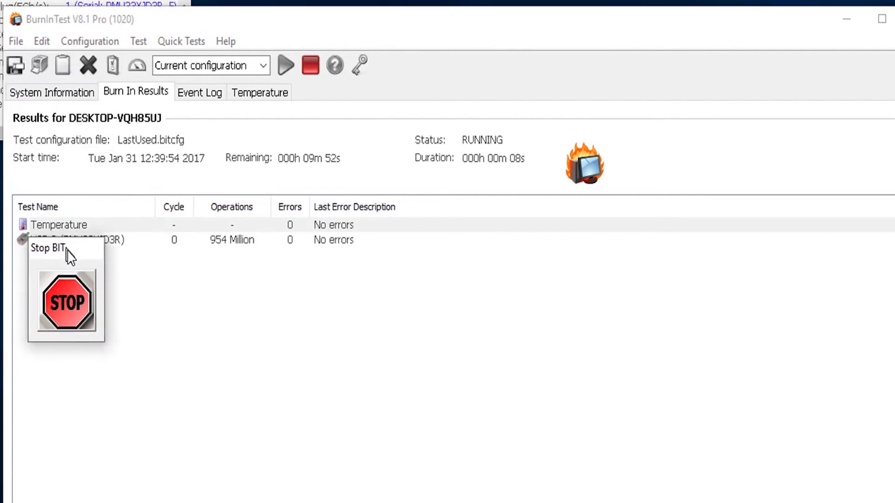
left_click_drag(109, 1, 156, 30)
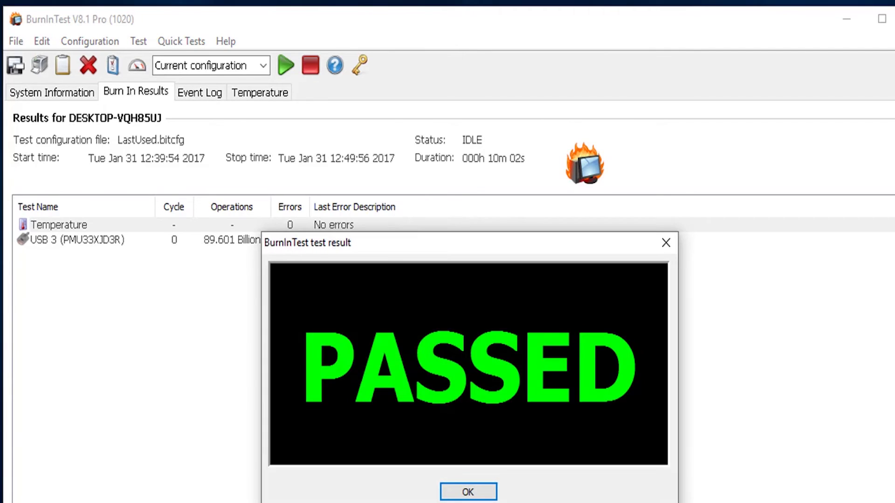
left_click(467, 492)
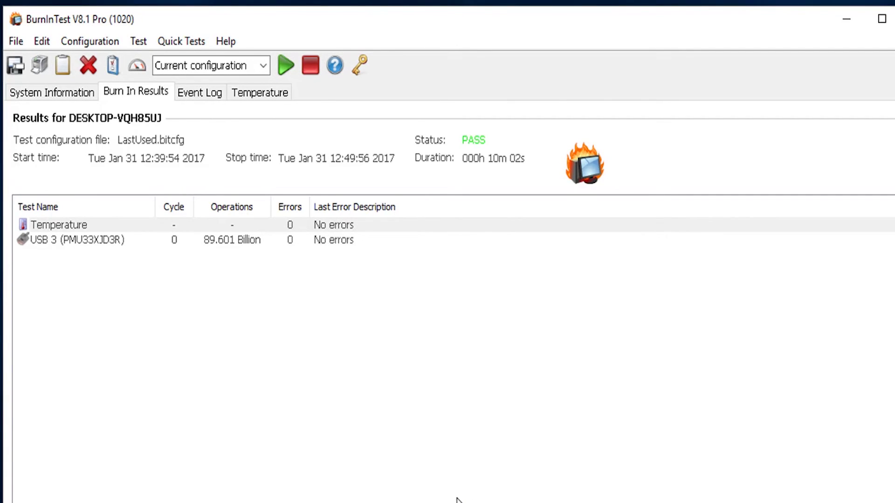